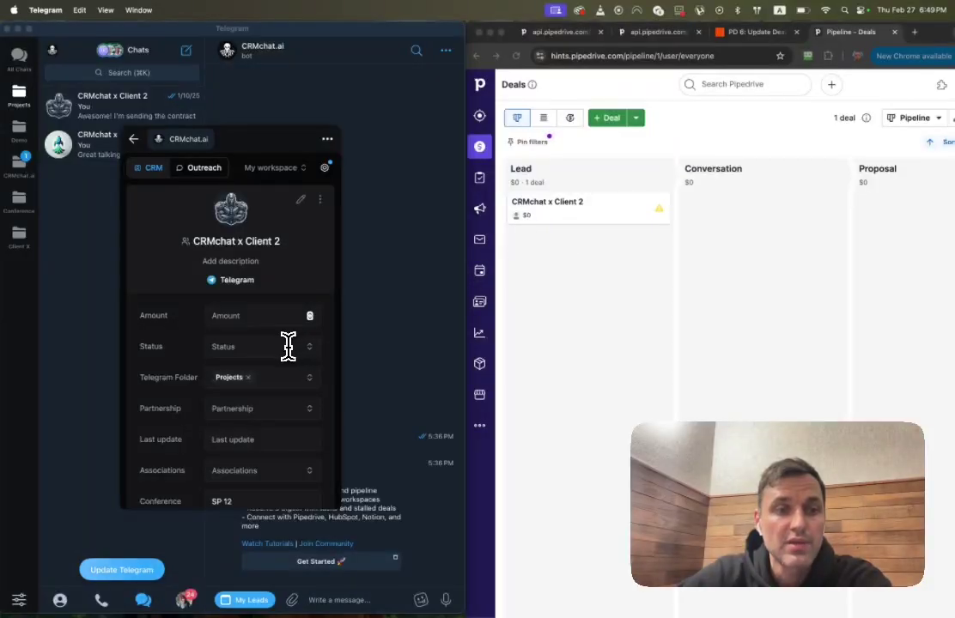
# Look through the available Status options on the CRMchat x Client 2 lead card without choosing one
pyautogui.click(225, 346)
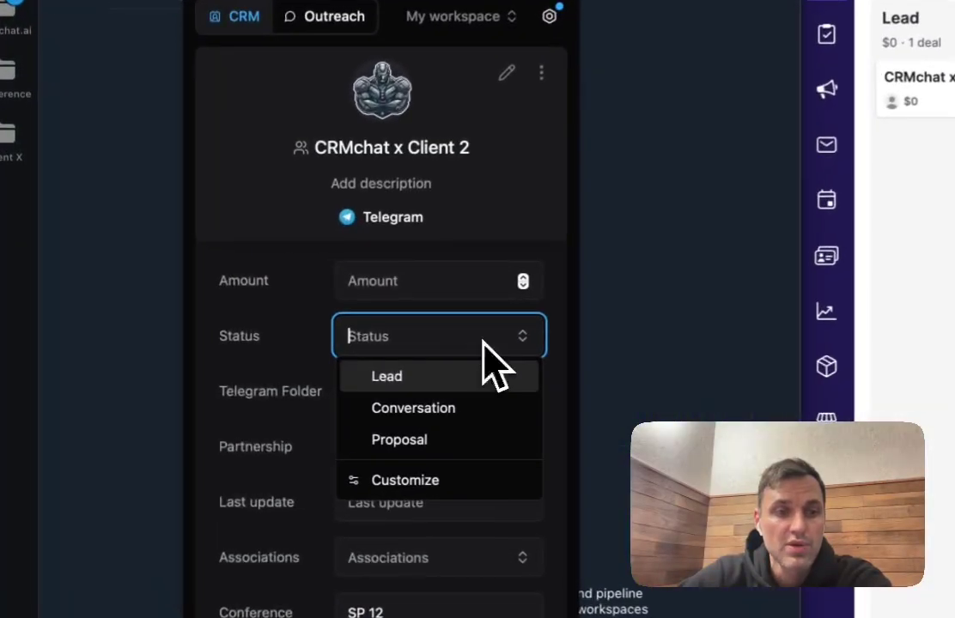
pyautogui.click(316, 305)
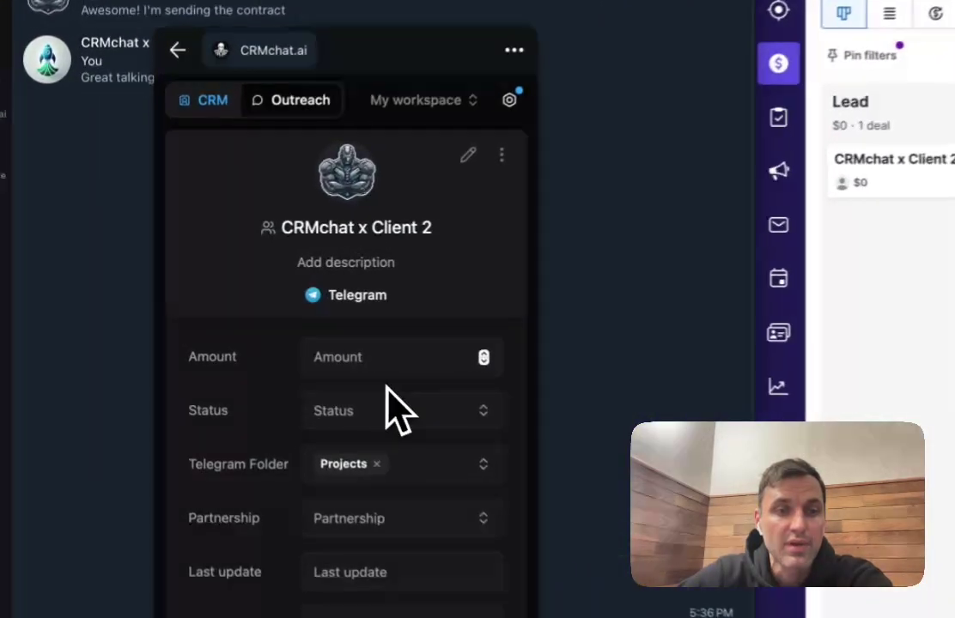
pyautogui.click(255, 343)
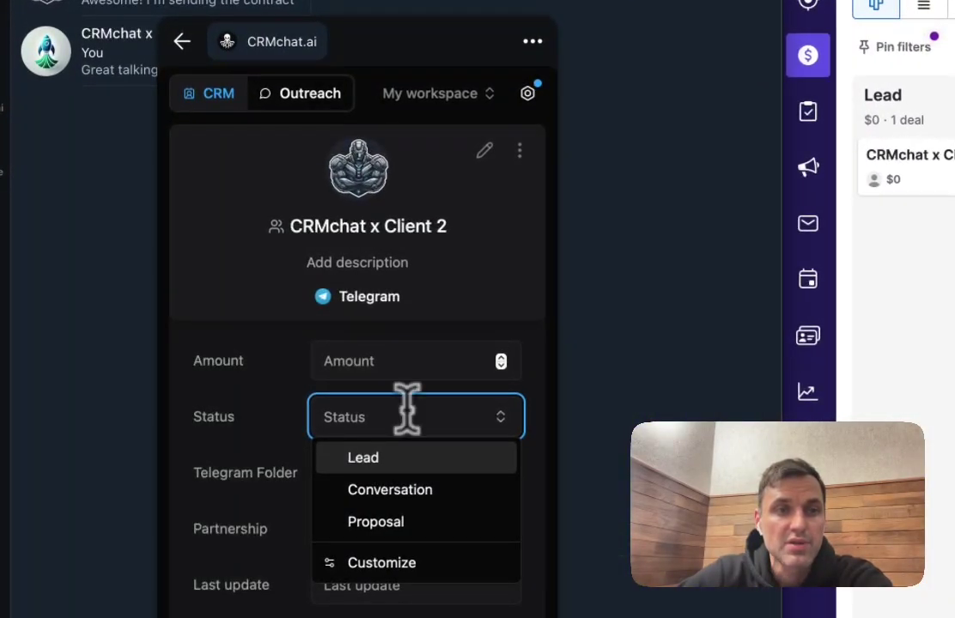
pyautogui.click(456, 273)
# Return to the CRM lead list and switch it from List to Pipeline view
pyautogui.click(532, 41)
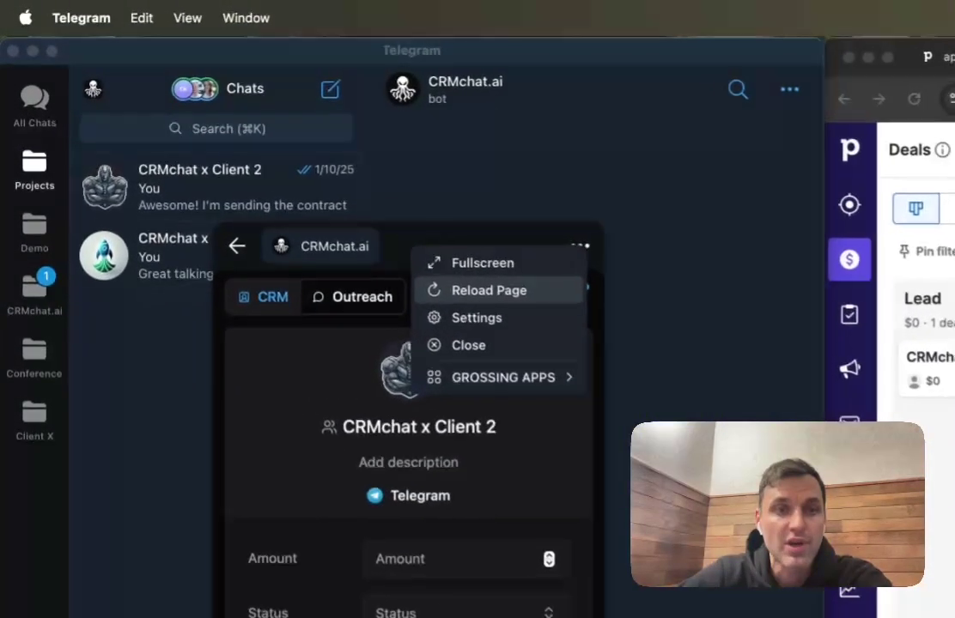
pyautogui.click(275, 163)
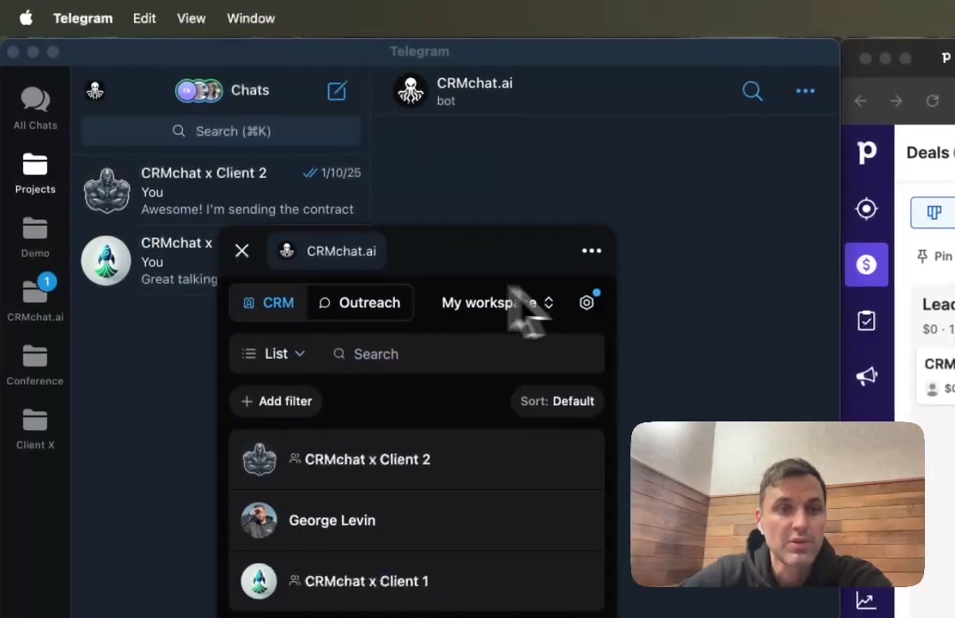
pyautogui.click(310, 354)
pyautogui.click(287, 430)
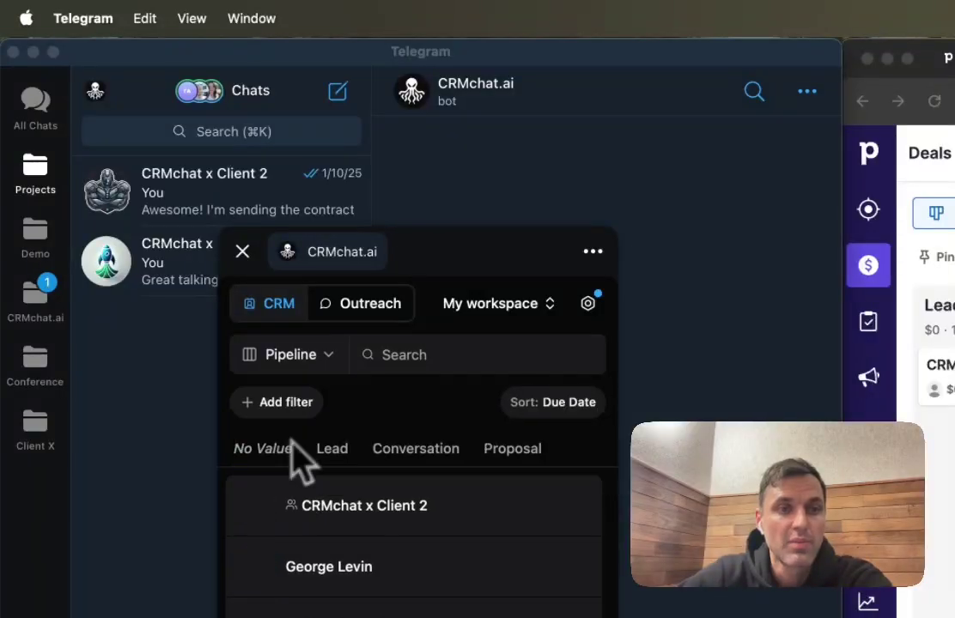
# Expand the CRM pipeline to fullscreen, move the CRMchat x Client 2 lead into the Conversation stage, and leave fullscreen
pyautogui.click(592, 252)
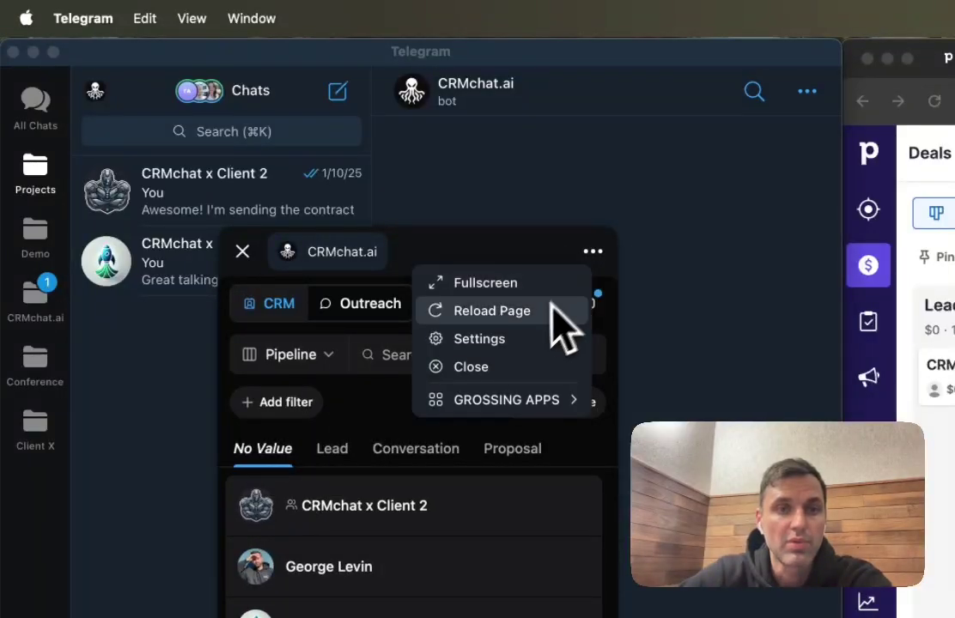
pyautogui.click(485, 282)
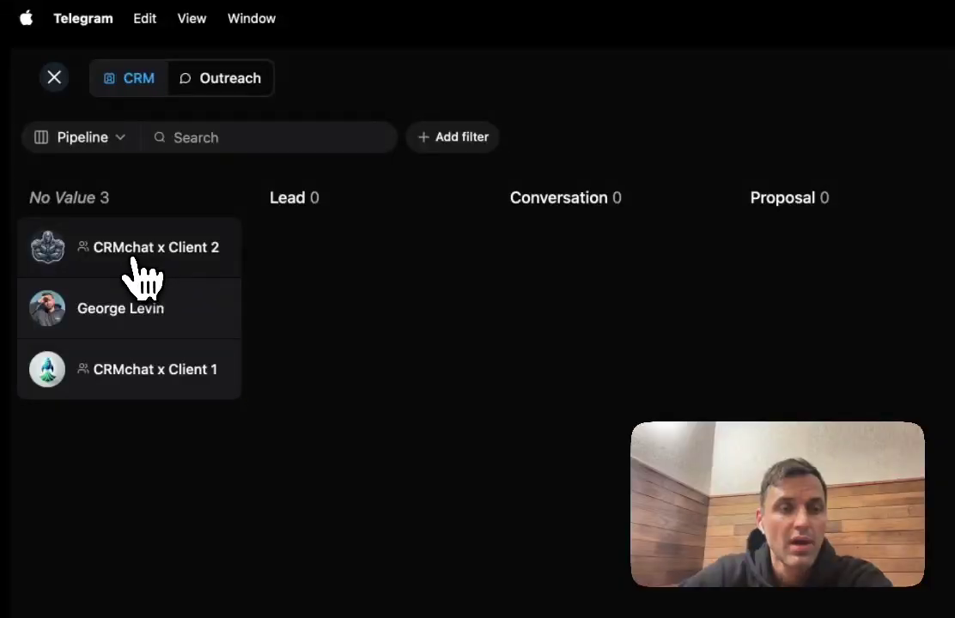
pyautogui.moveTo(164, 254); pyautogui.dragTo(590, 264)
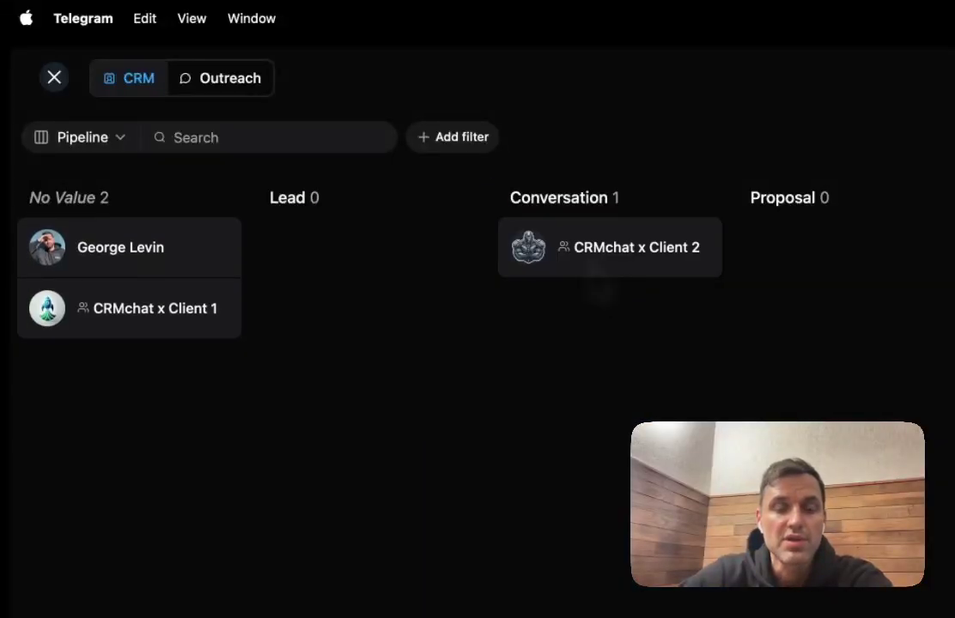
pyautogui.click(54, 77)
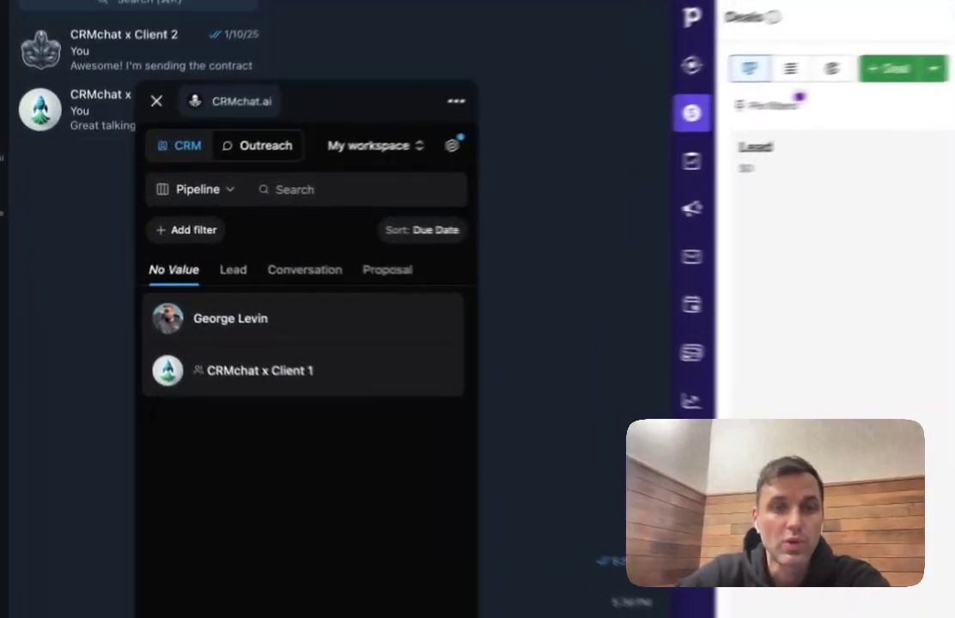
# Open the Status custom property in the CRMchat settings and compare its options with the stages on the Pipedrive deals board
pyautogui.click(327, 138)
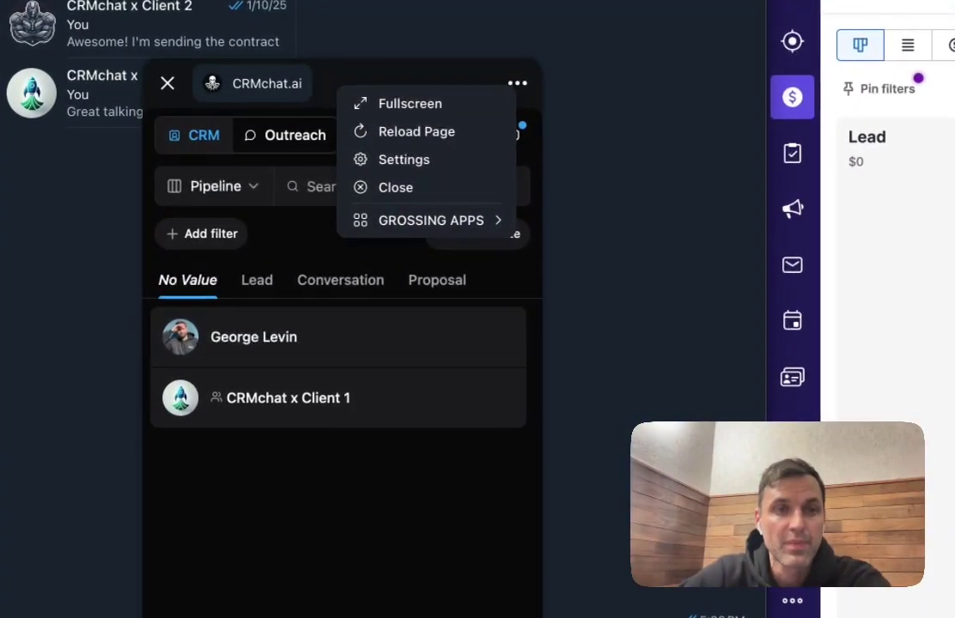
pyautogui.click(404, 159)
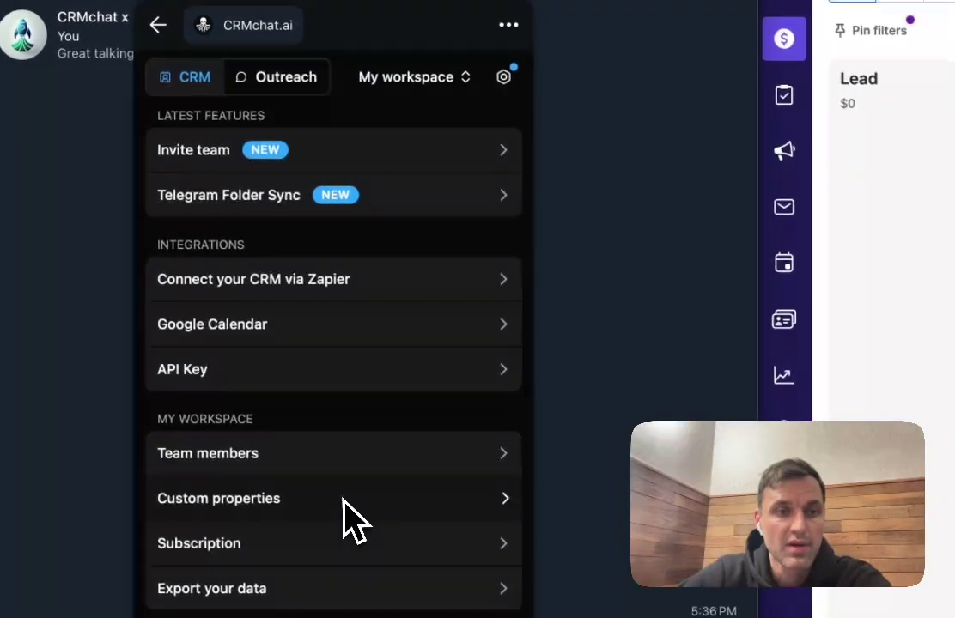
pyautogui.click(343, 501)
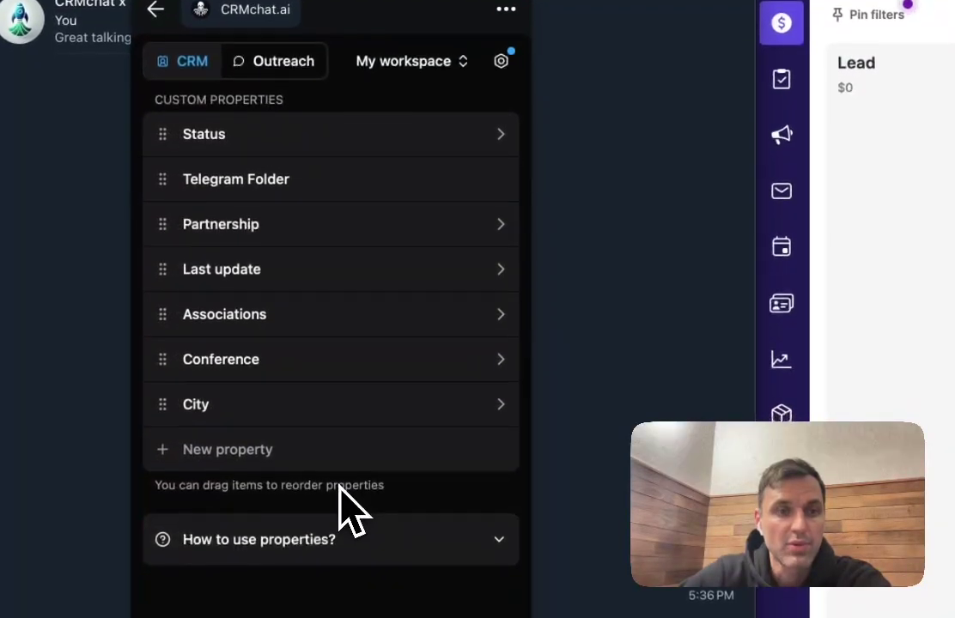
pyautogui.click(280, 135)
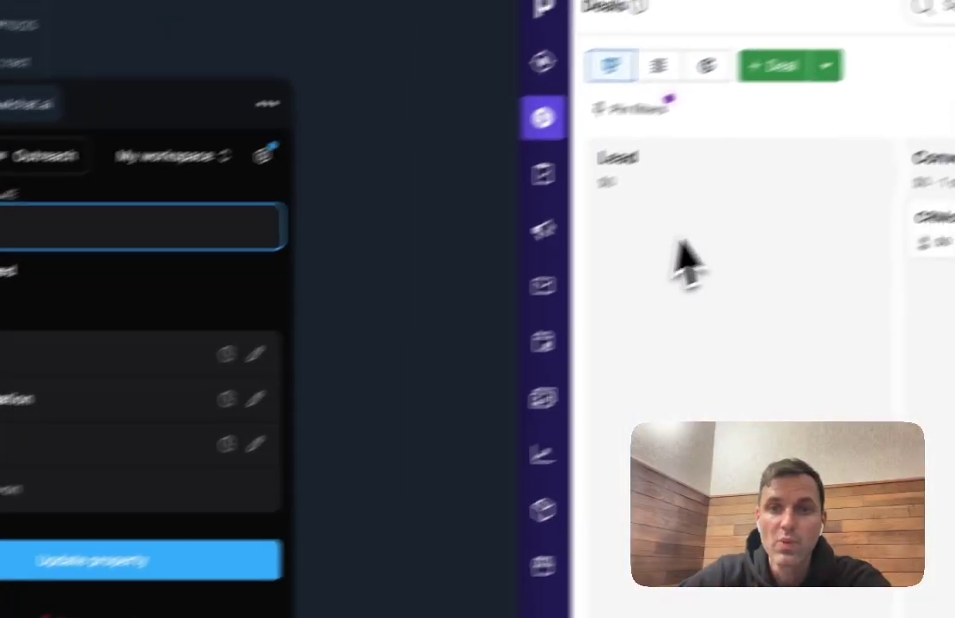
pyautogui.hscroll(1, 755, 199)
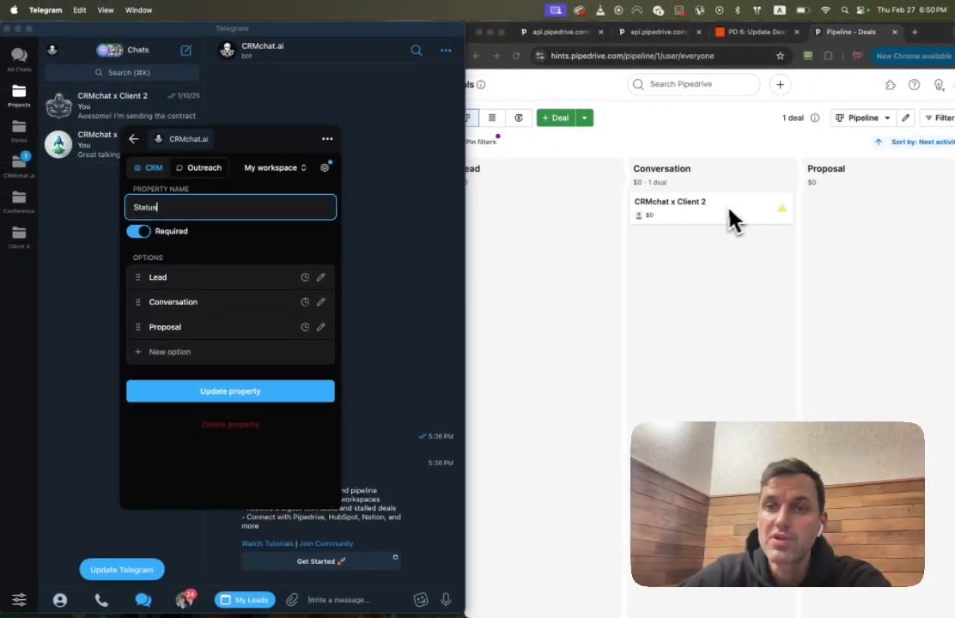
pyautogui.hscroll(-1, 728, 208)
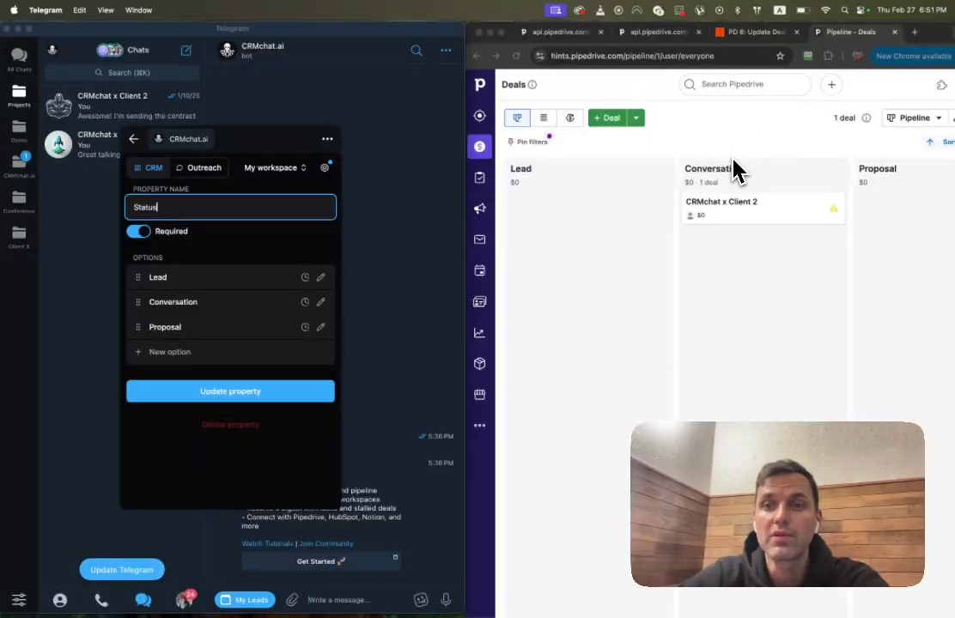
# Switch to the Zapier draft "PD 6: Update Deal Stage, Feb 27", widen the browser window, and open the Contact or Chat Updated trigger
pyautogui.click(763, 32)
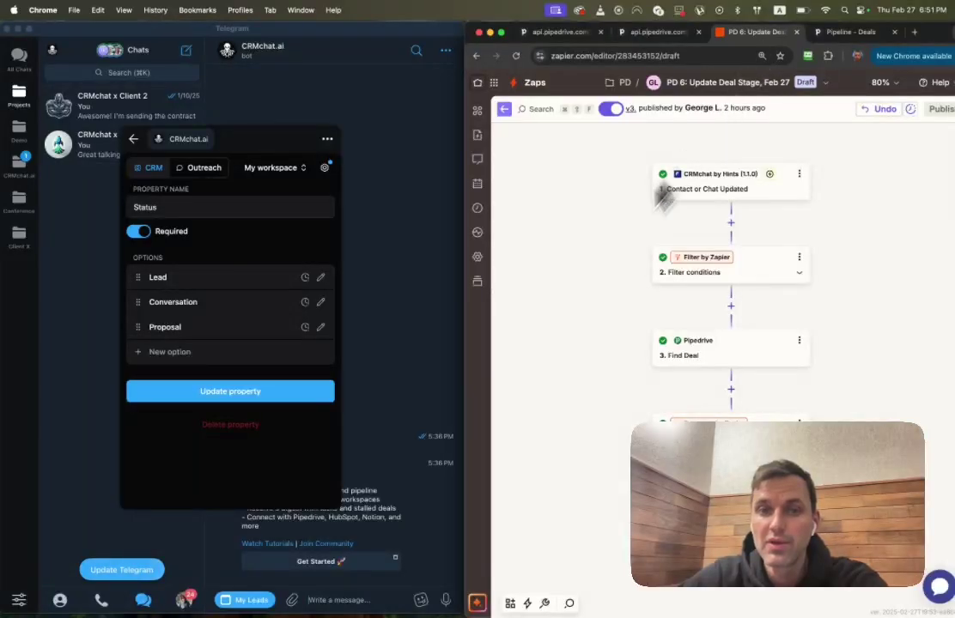
pyautogui.moveTo(465, 303); pyautogui.dragTo(2, 292)
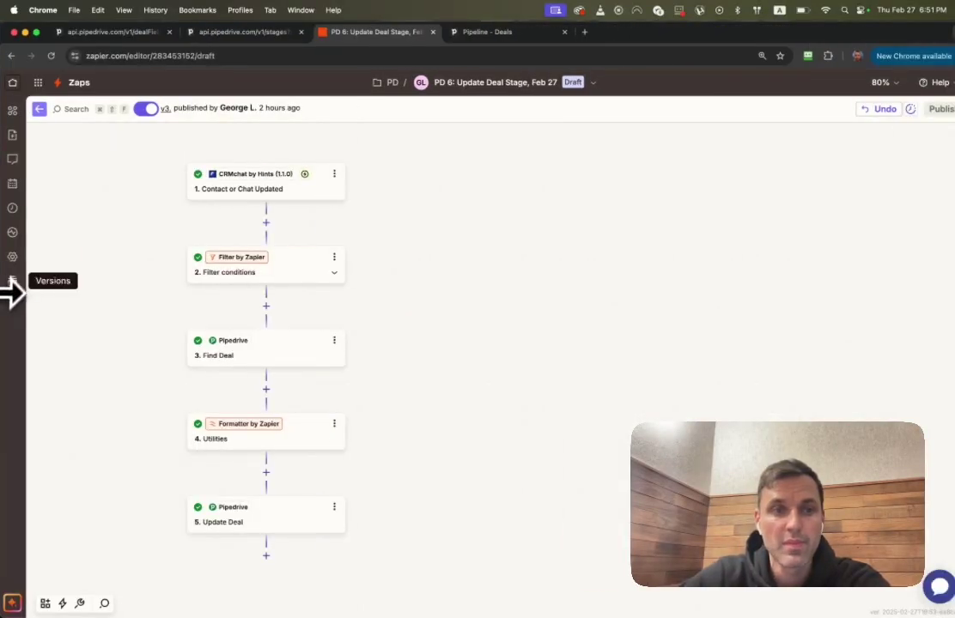
pyautogui.click(258, 194)
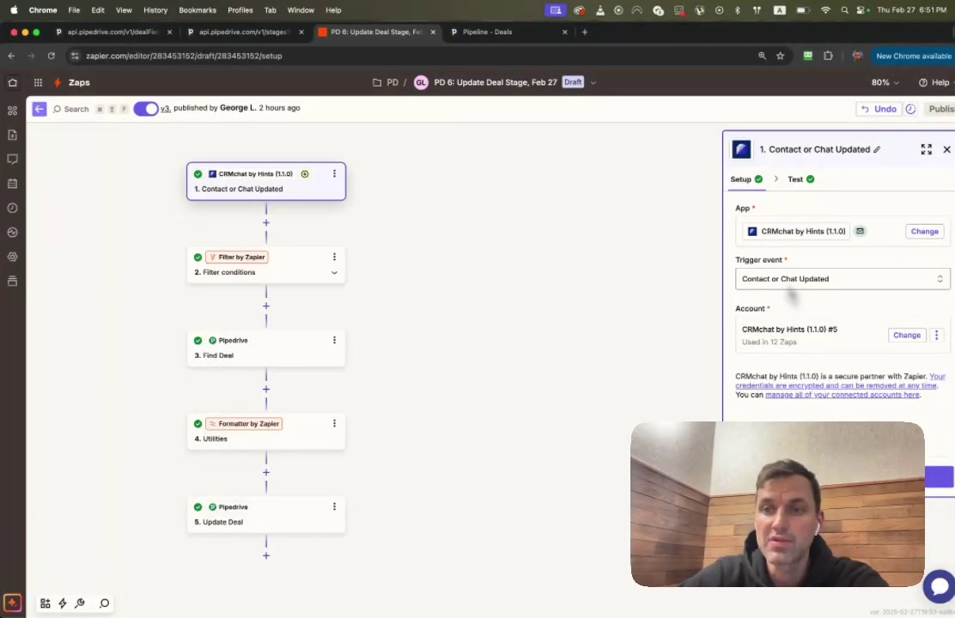
# Review the configuration of the Filter conditions step and the Pipedrive Find Deal step
pyautogui.click(292, 267)
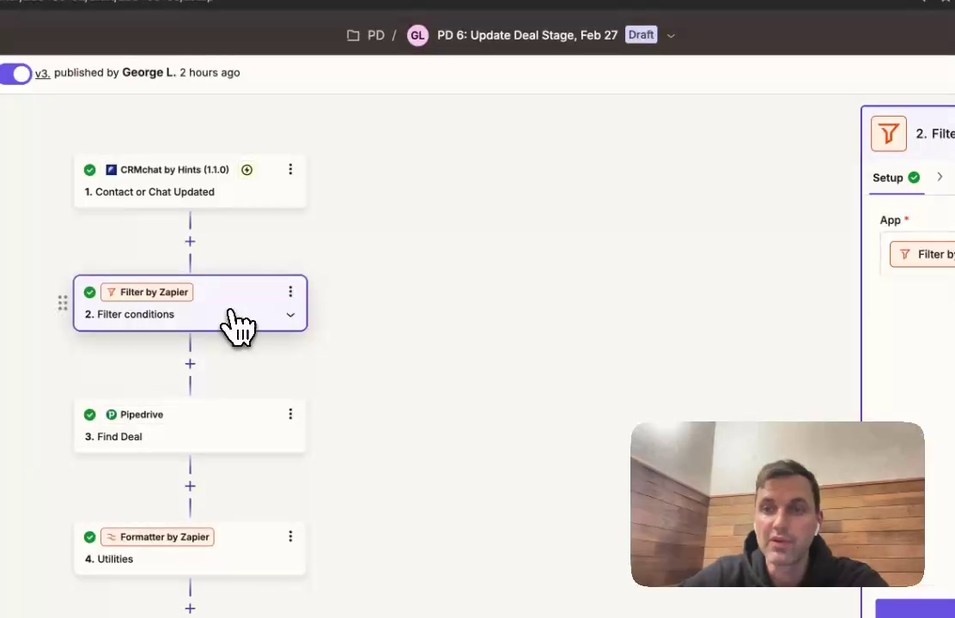
pyautogui.click(812, 201)
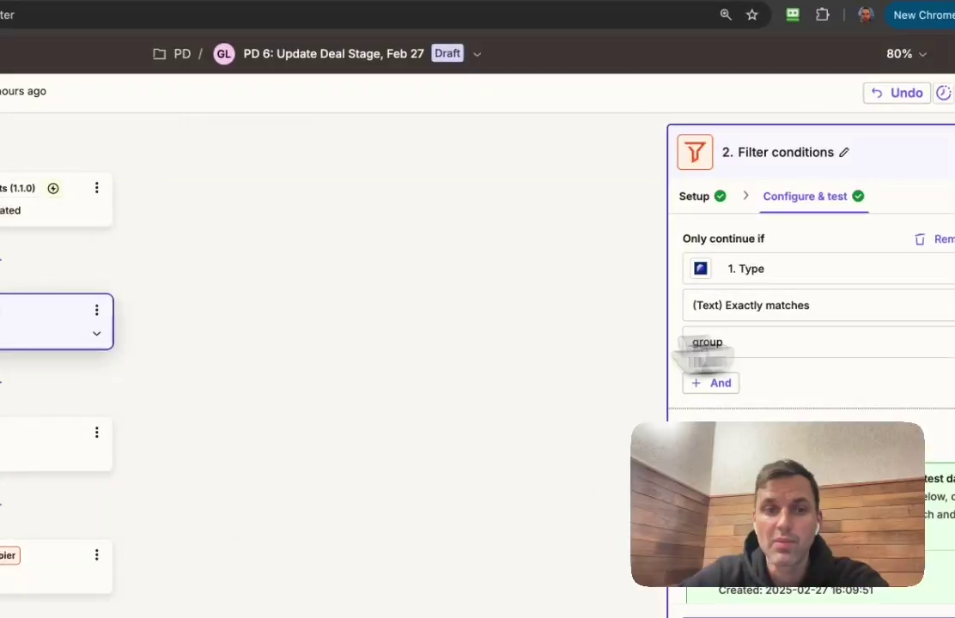
pyautogui.click(215, 393)
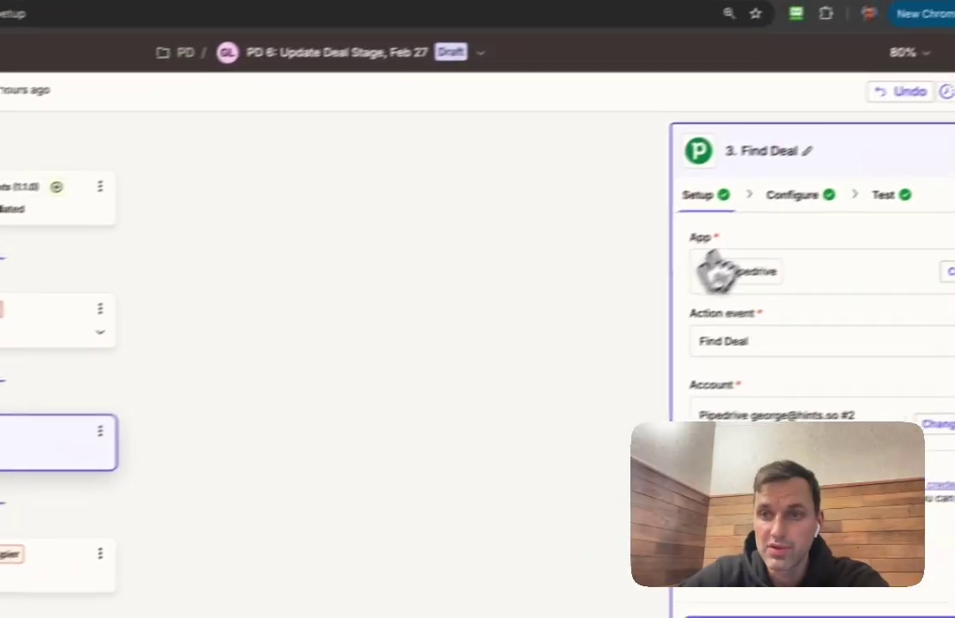
pyautogui.click(747, 209)
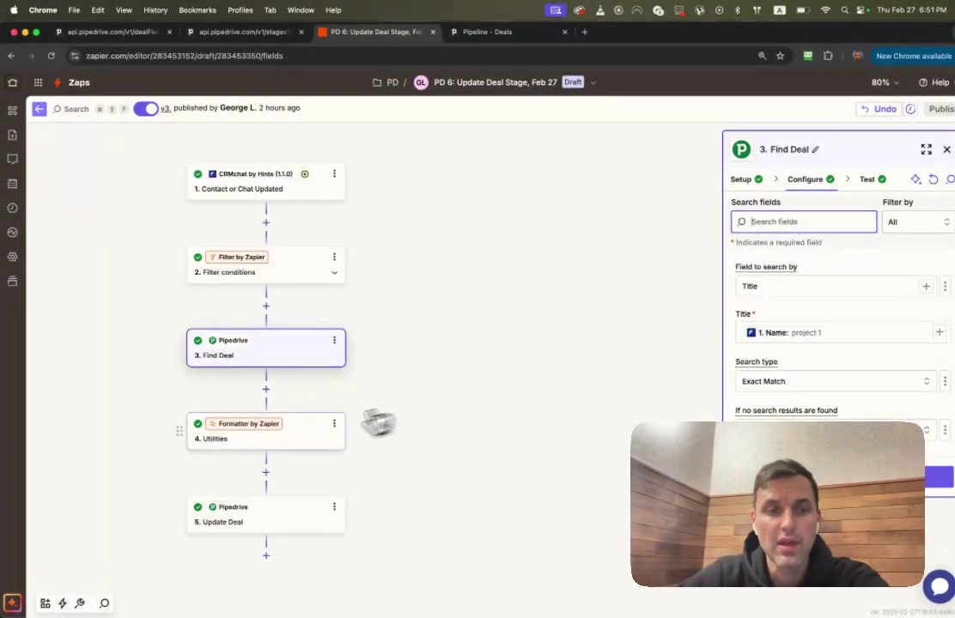
# Examine the Formatter Utilities step's configuration, including its lookup key and the Lookup Table values for Lead, Conversation and Proposal
pyautogui.click(317, 439)
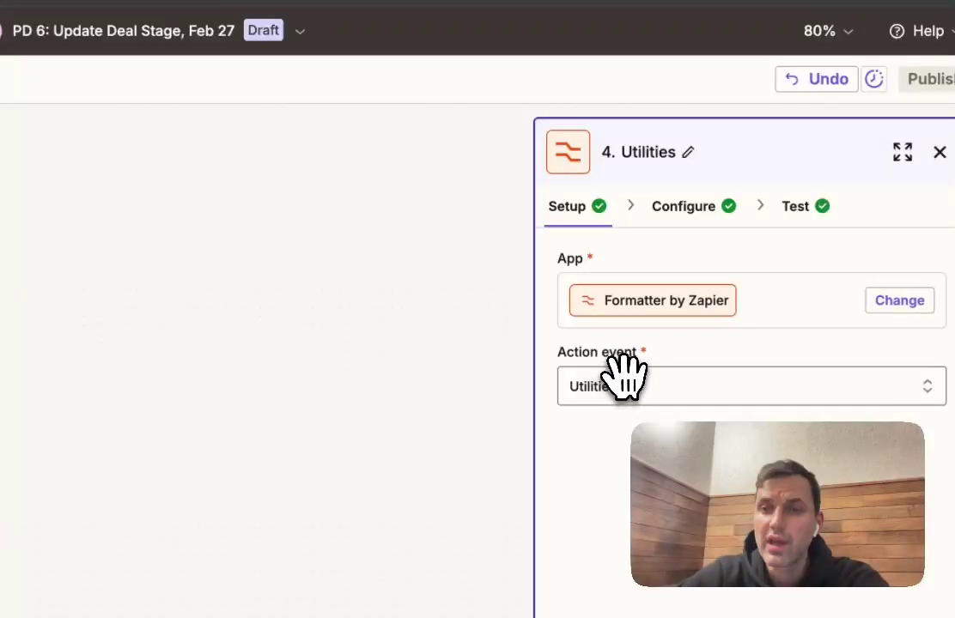
pyautogui.click(685, 208)
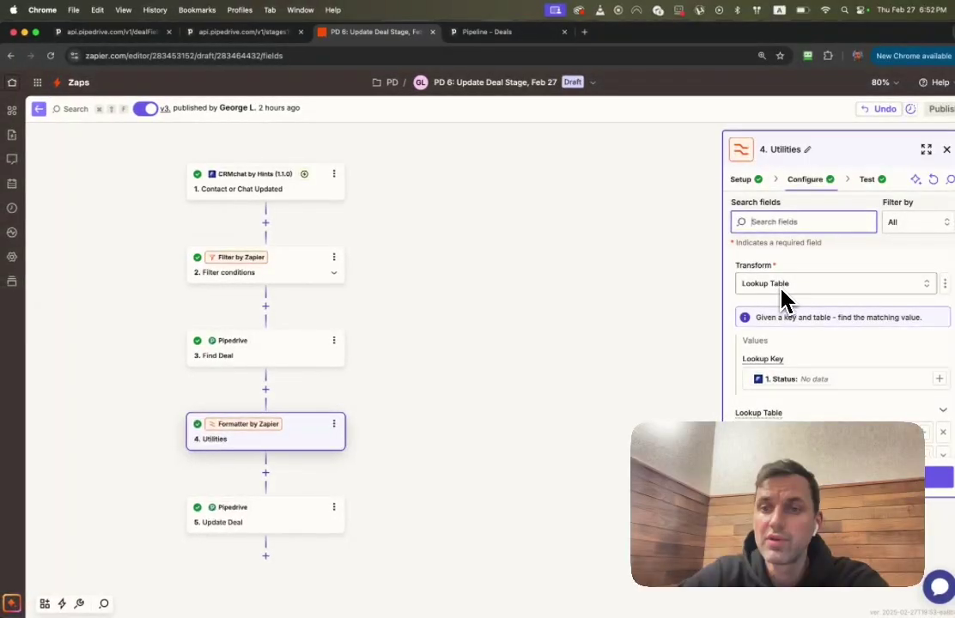
pyautogui.scroll(-1, 819, 279)
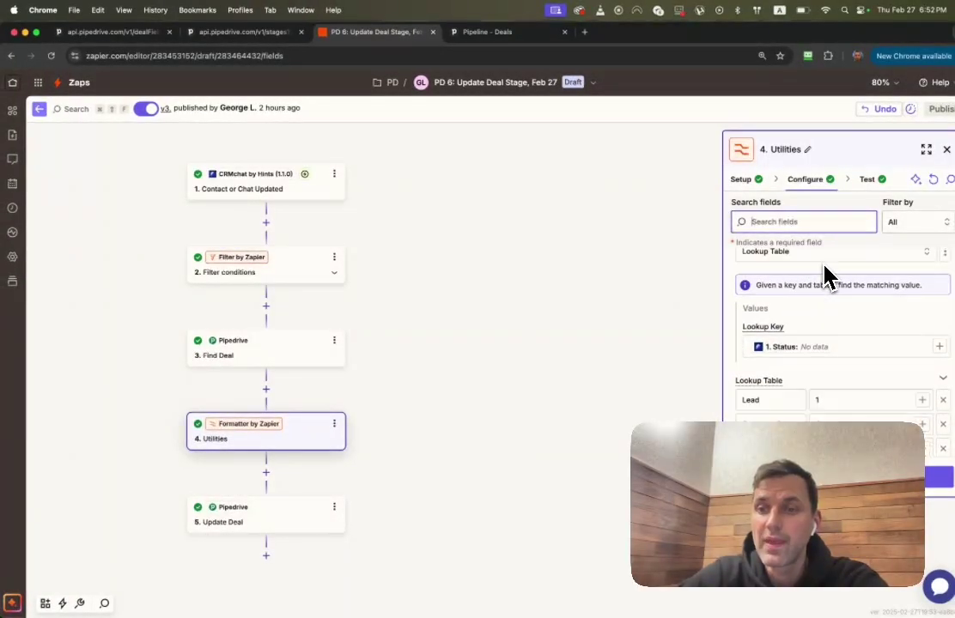
pyautogui.scroll(-2, 824, 276)
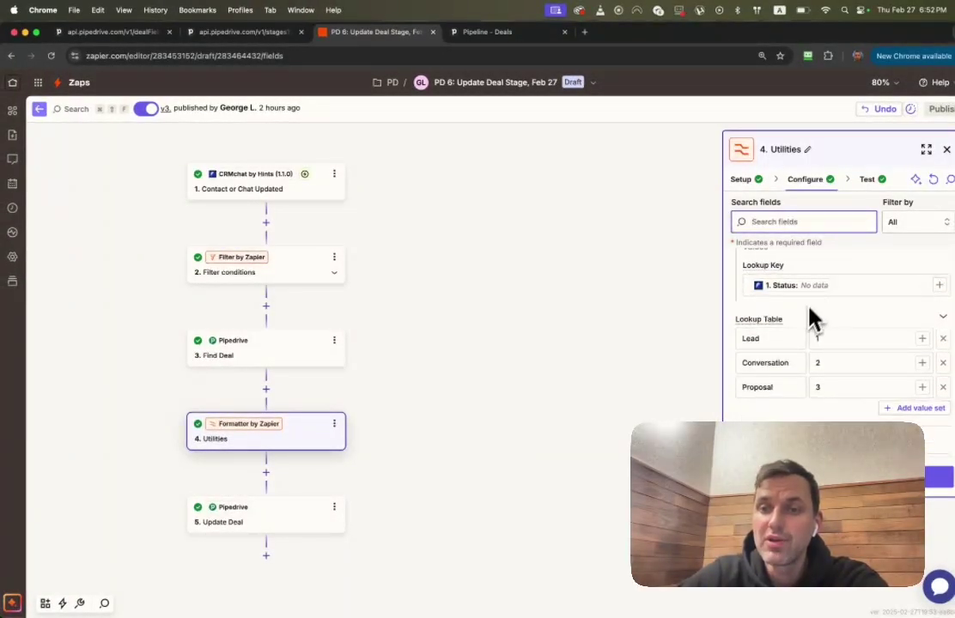
pyautogui.doubleClick(777, 339)
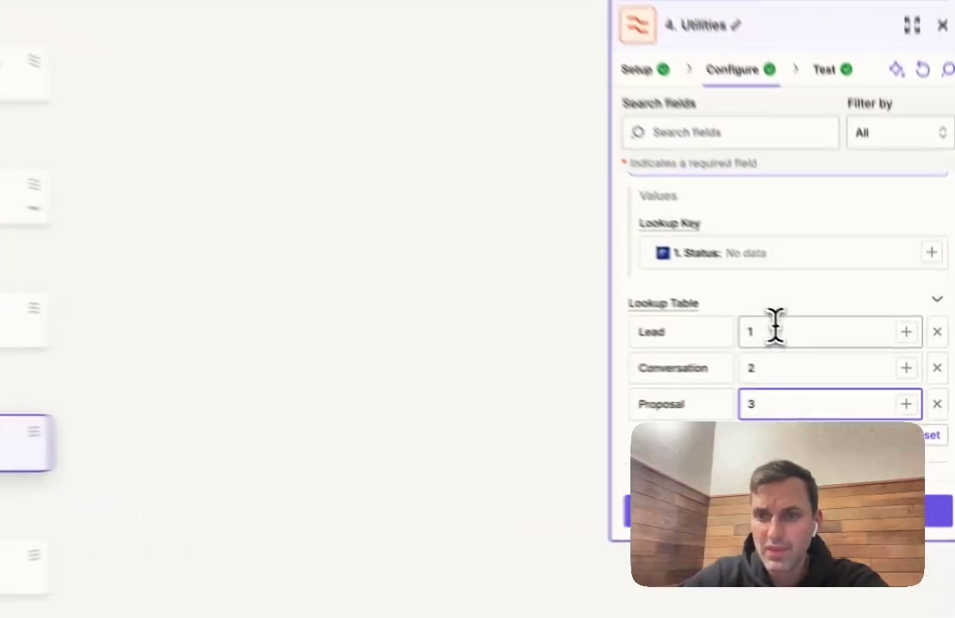
pyautogui.click(775, 330)
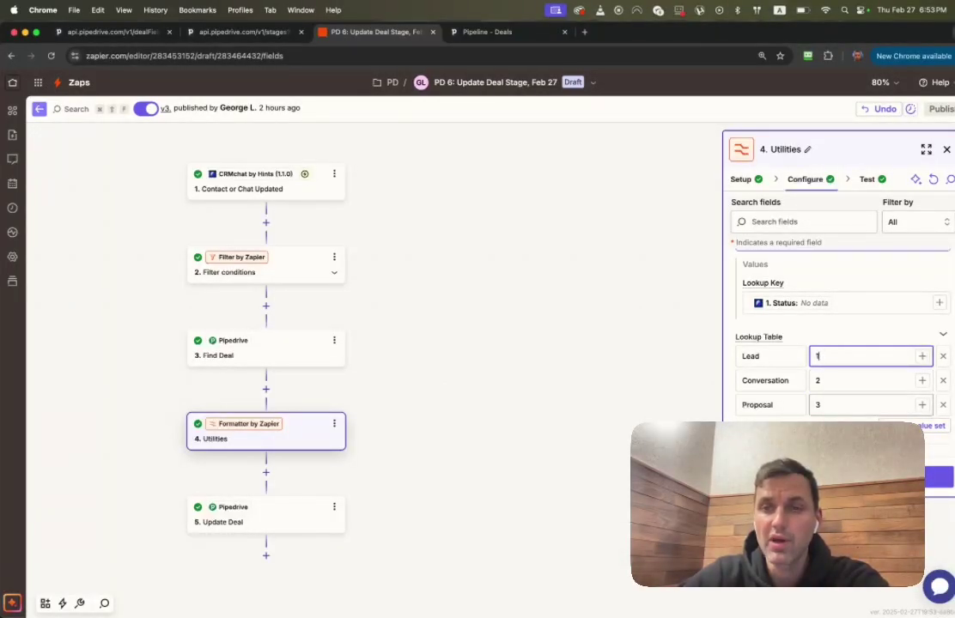
# Examine the IDs of the Lead, Conversation and Proposal stages in the Pipedrive stages API response and compare them with the Zap's Lookup Table
pyautogui.click(249, 33)
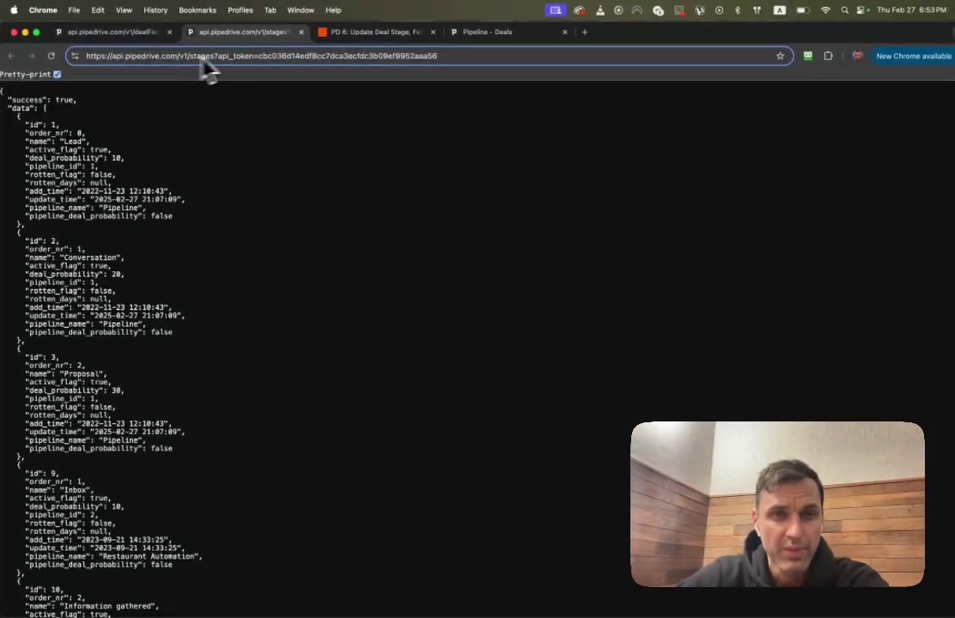
pyautogui.scroll(-2, 274, 118)
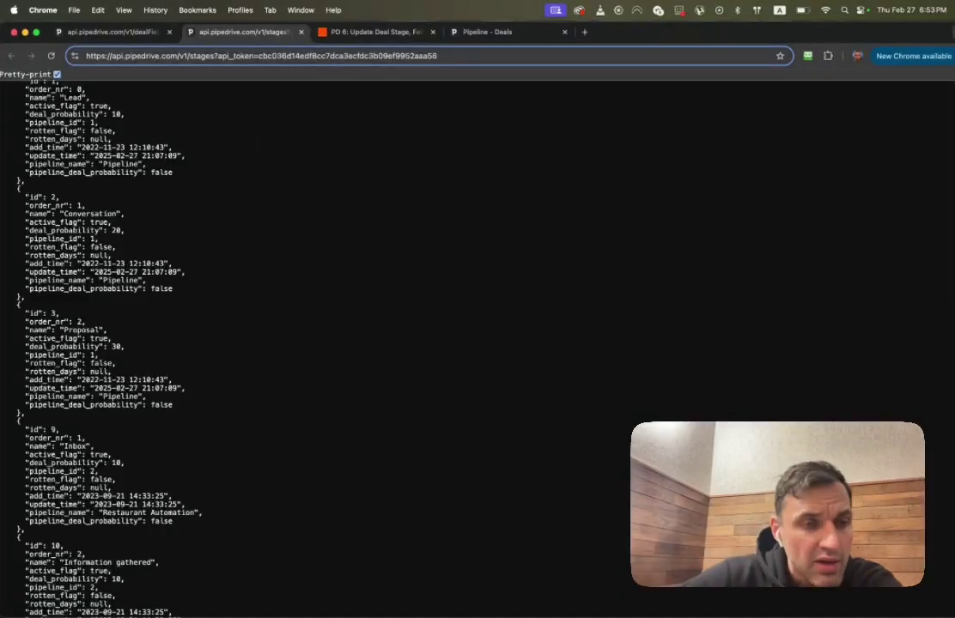
pyautogui.scroll(2, 109, 196)
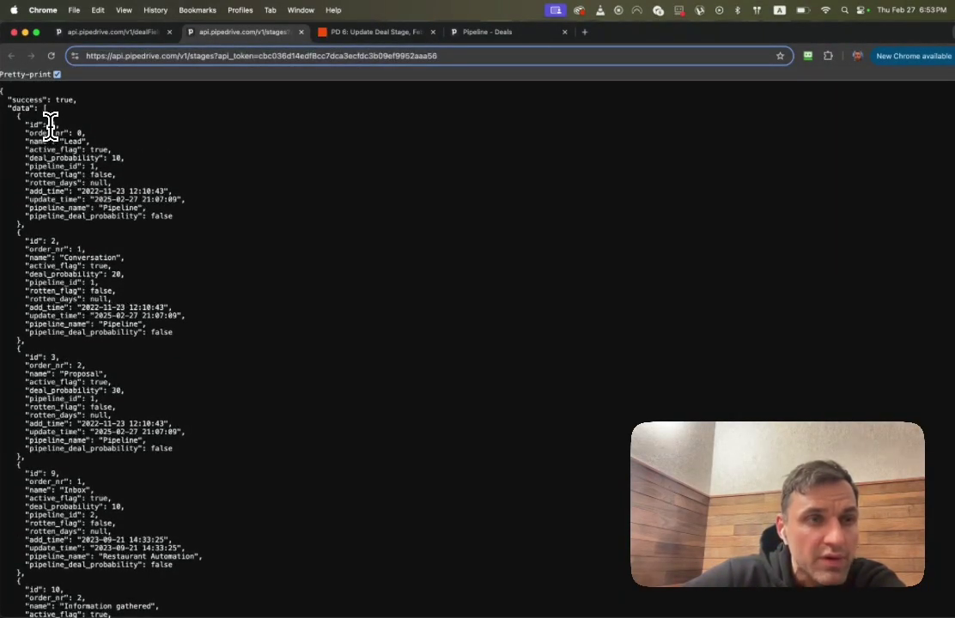
pyautogui.moveTo(30, 125); pyautogui.dragTo(58, 125)
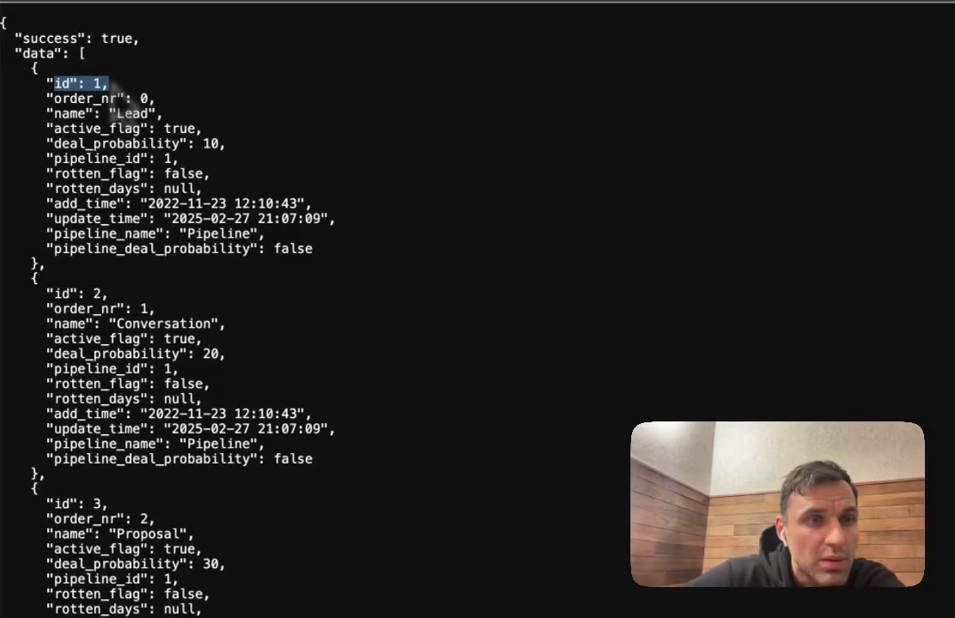
pyautogui.moveTo(94, 114); pyautogui.dragTo(181, 113)
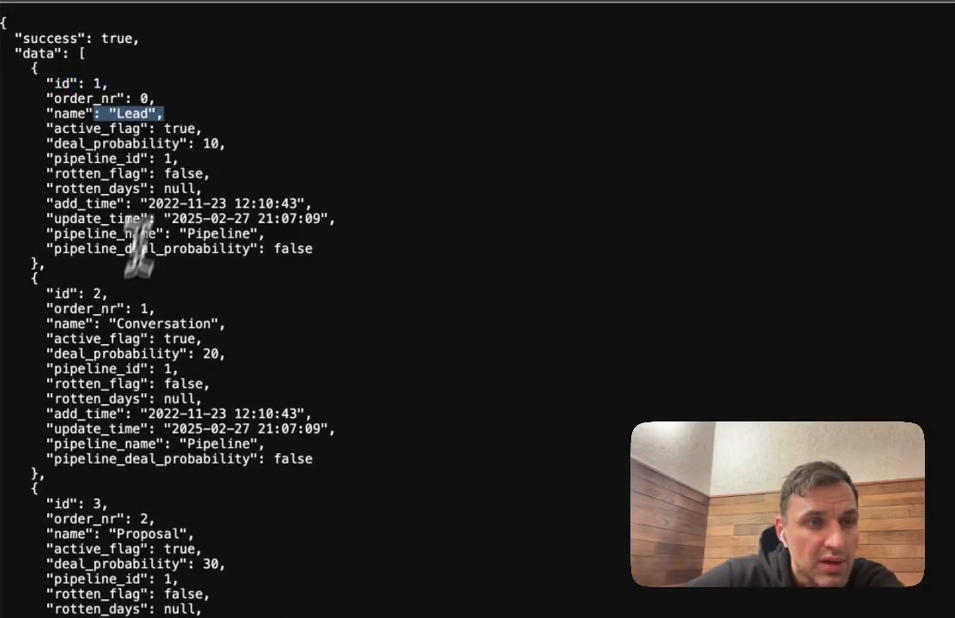
pyautogui.moveTo(45, 293); pyautogui.dragTo(219, 324)
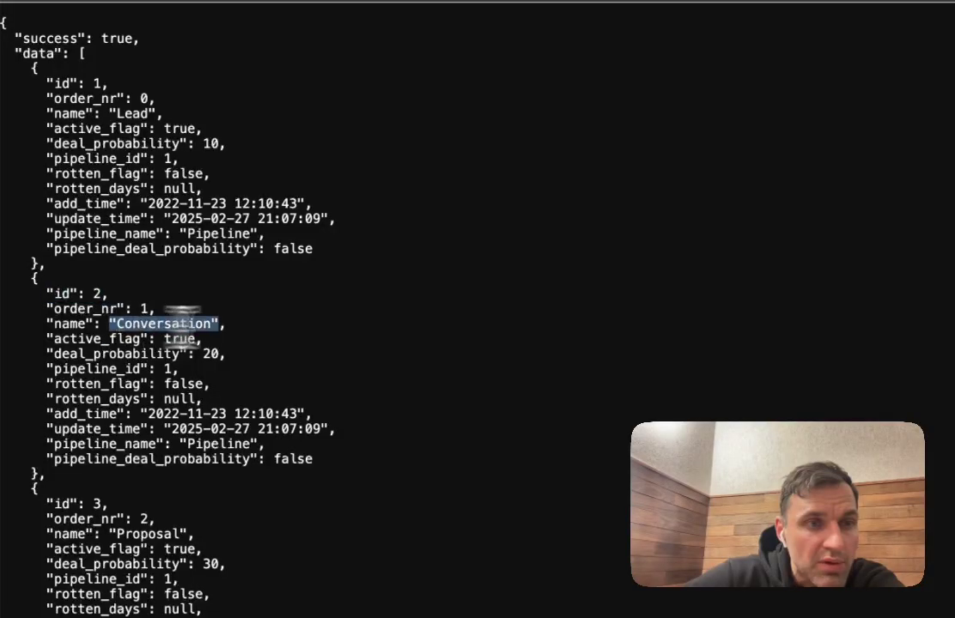
pyautogui.moveTo(53, 504); pyautogui.dragTo(129, 505)
pyautogui.scroll(-1, 85, 507)
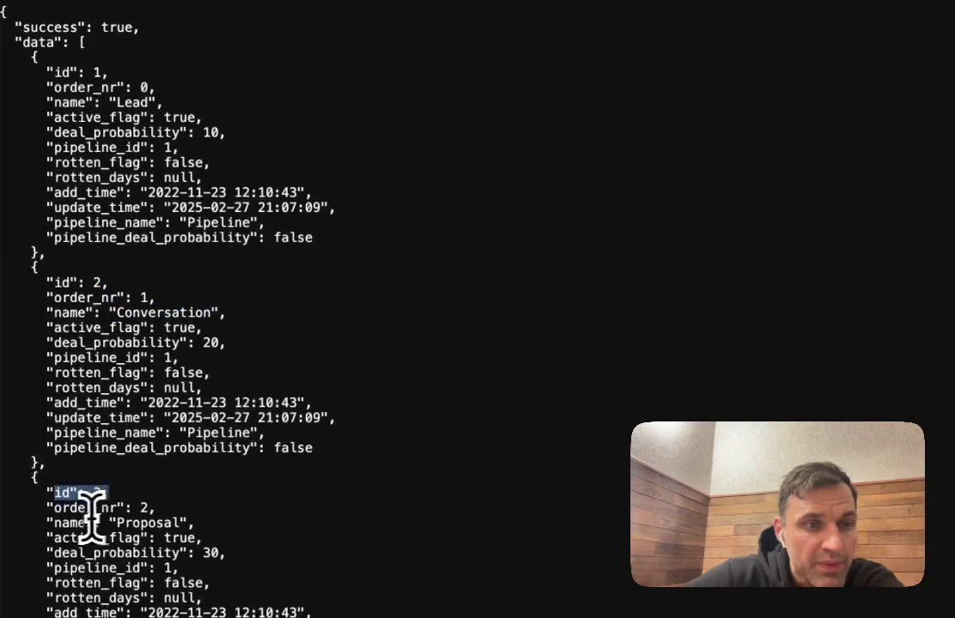
pyautogui.moveTo(55, 510); pyautogui.dragTo(196, 516)
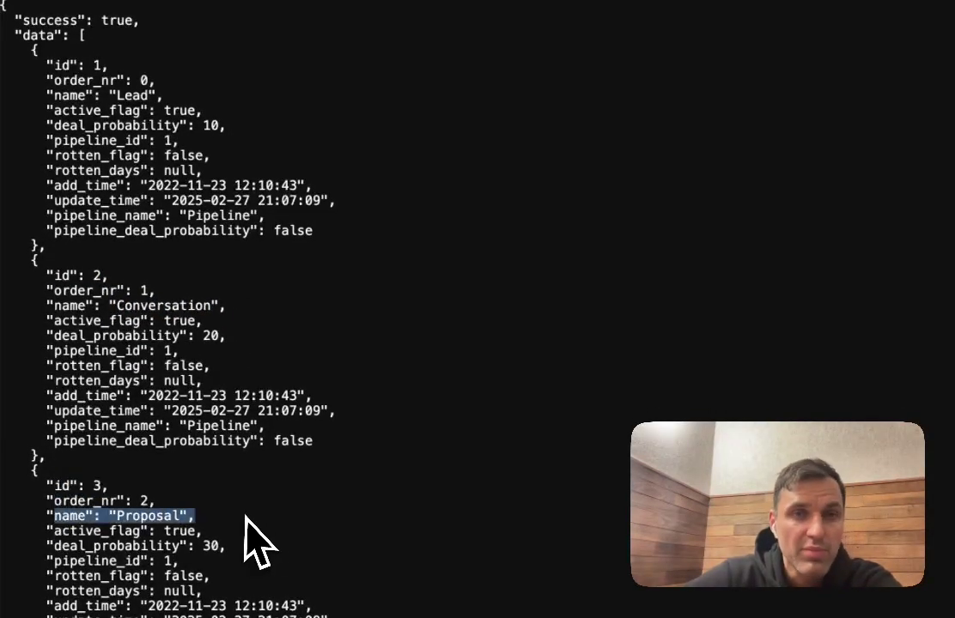
pyautogui.click(399, 62)
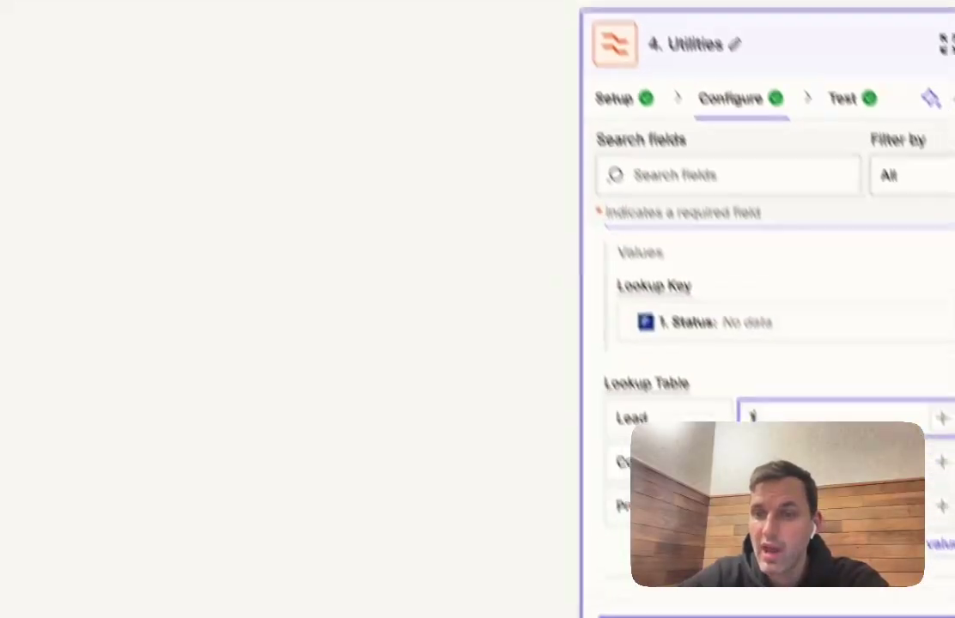
pyautogui.scroll(-3, 725, 384)
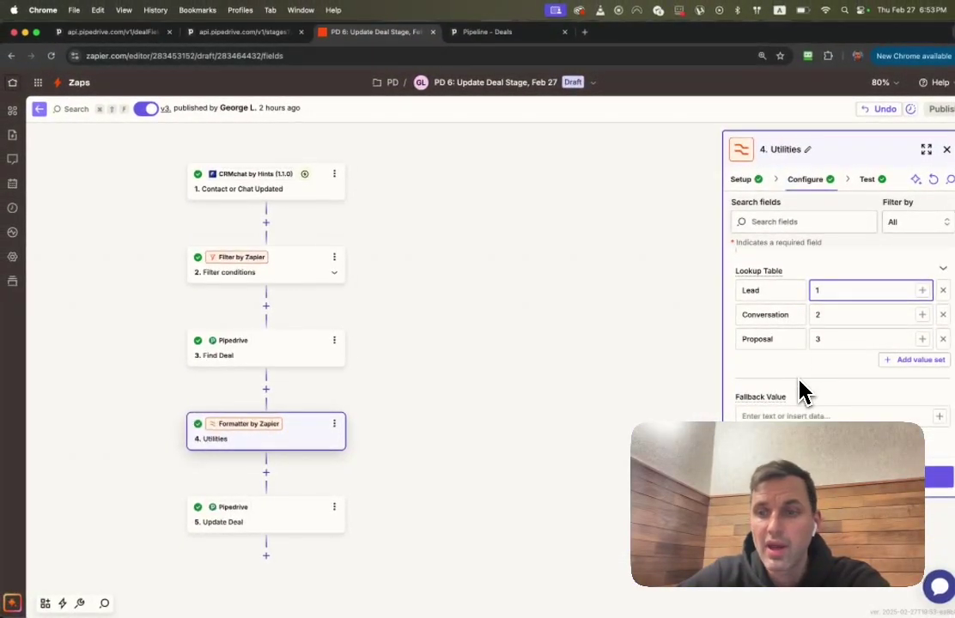
# Review the Pipedrive Update Deal step's setup and inspect the Find Deal data available for its Deal field
pyautogui.click(279, 524)
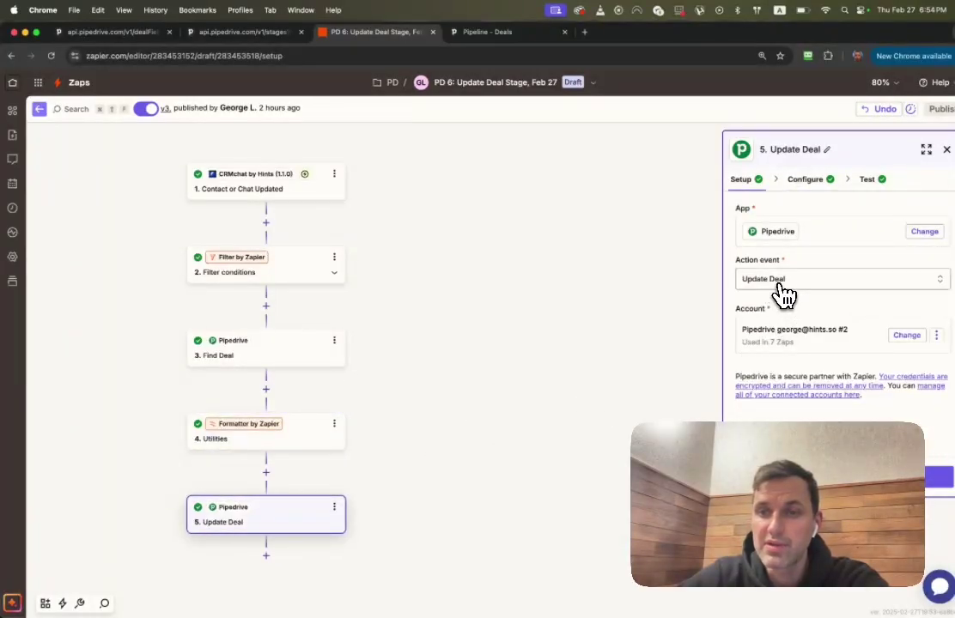
pyautogui.click(805, 180)
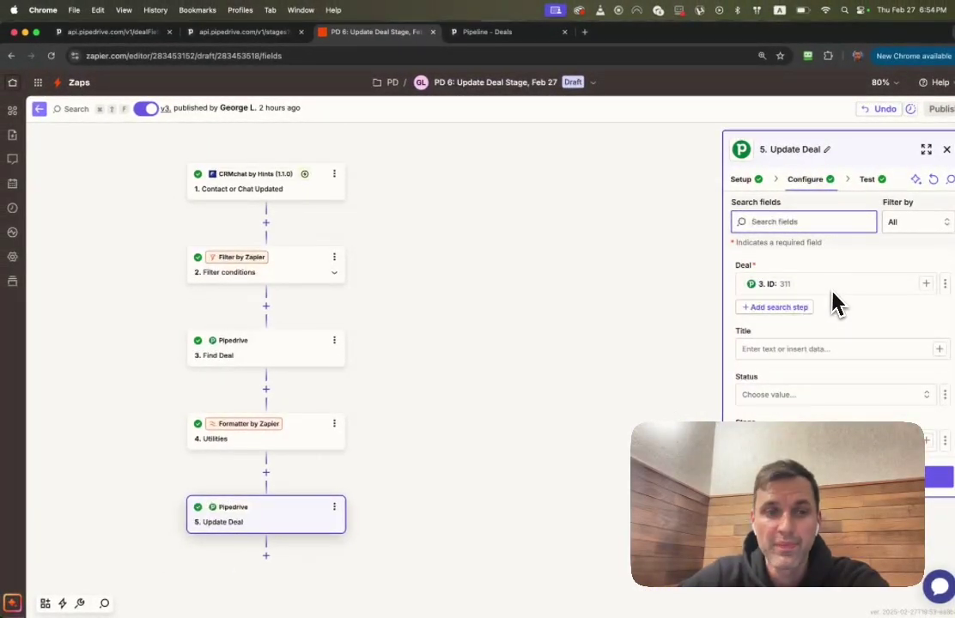
pyautogui.click(925, 283)
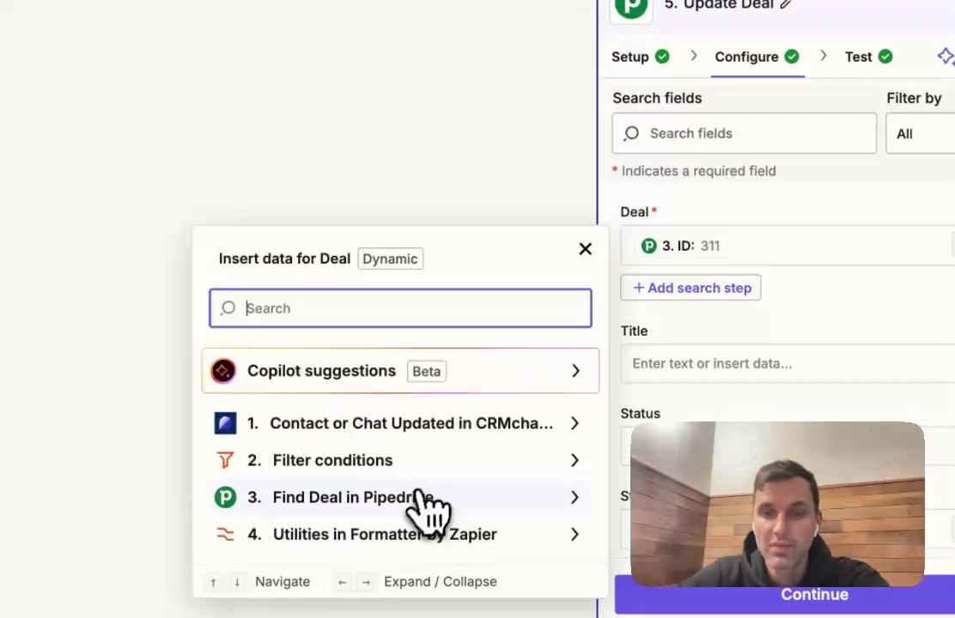
pyautogui.click(421, 498)
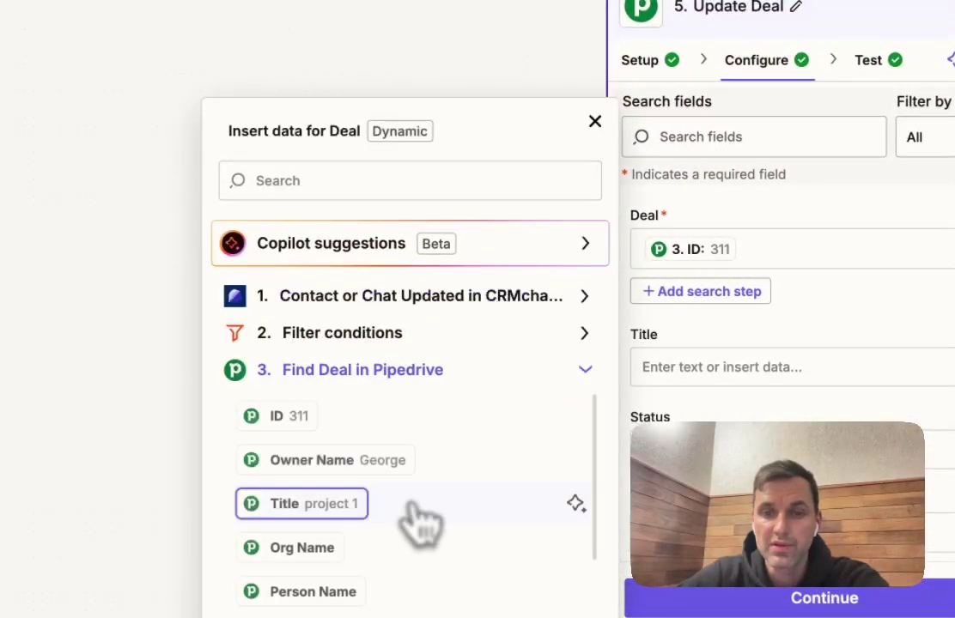
pyautogui.click(595, 122)
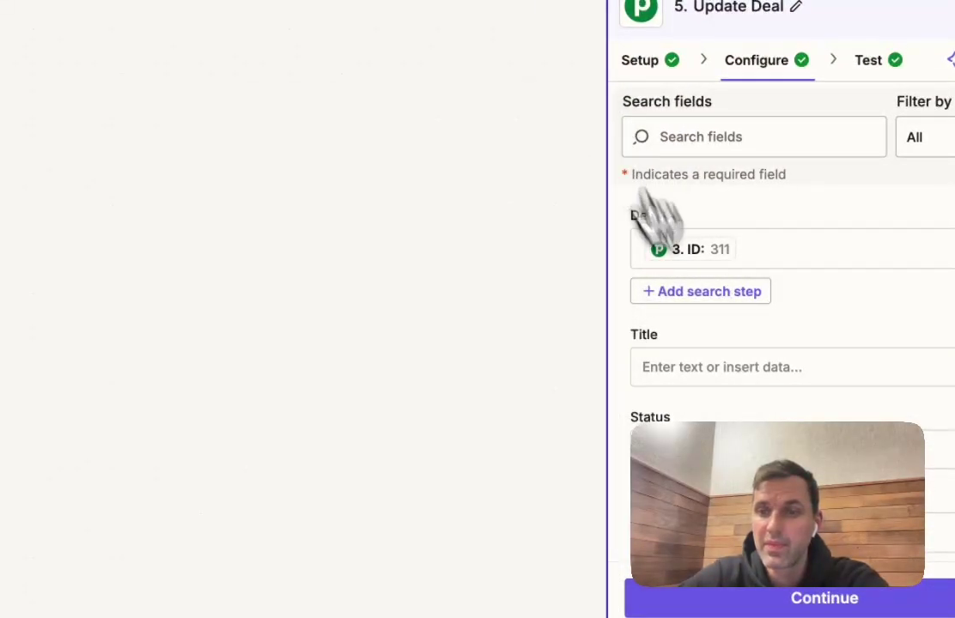
# Check the Update Deal step's Stage mapping and the outputs its data picker offers from the Formatter Utilities step
pyautogui.scroll(-2, 740, 410)
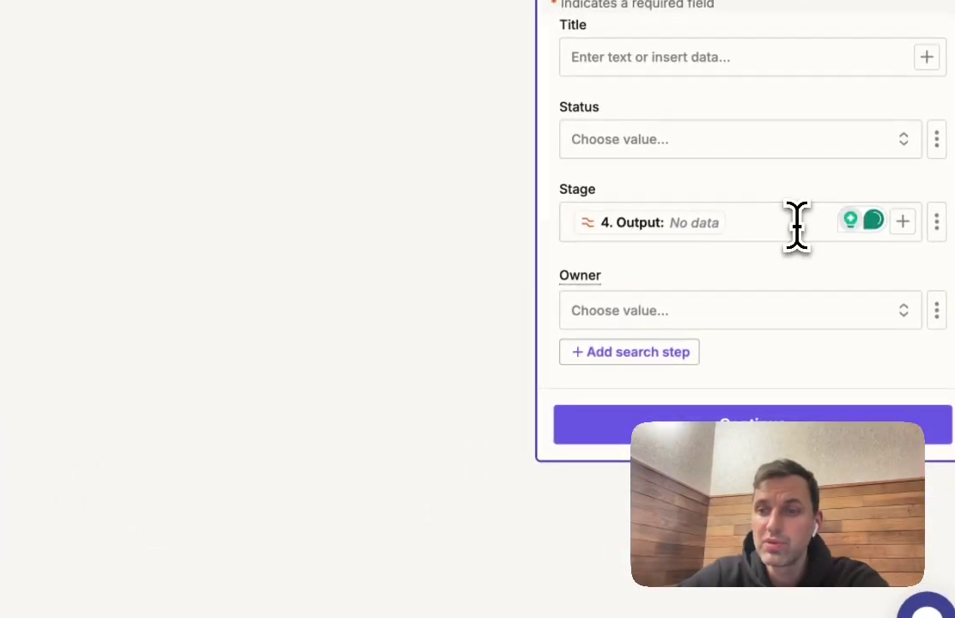
pyautogui.click(901, 221)
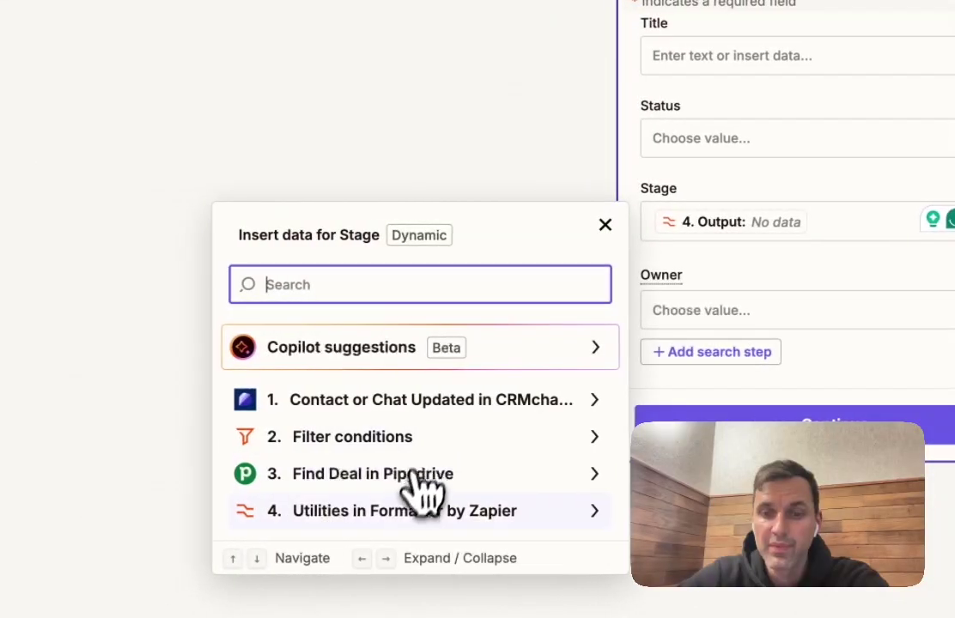
pyautogui.click(436, 515)
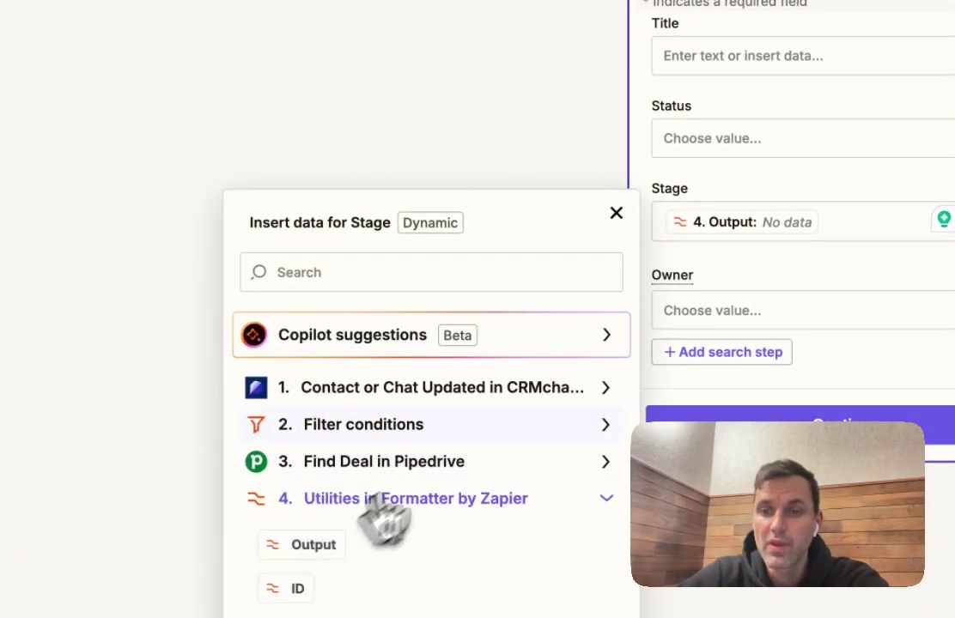
pyautogui.scroll(-3, 678, 326)
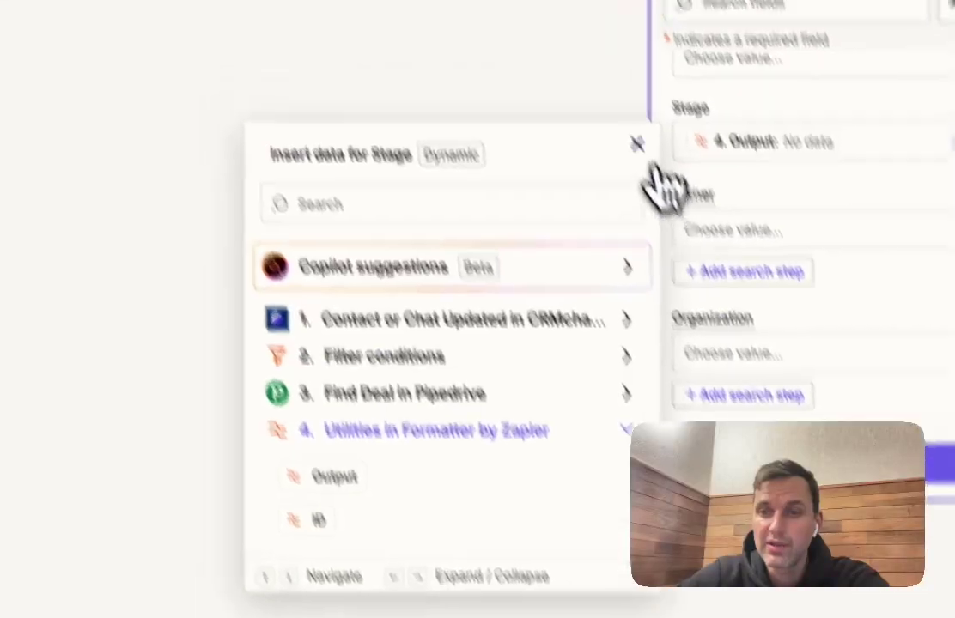
pyautogui.click(616, 106)
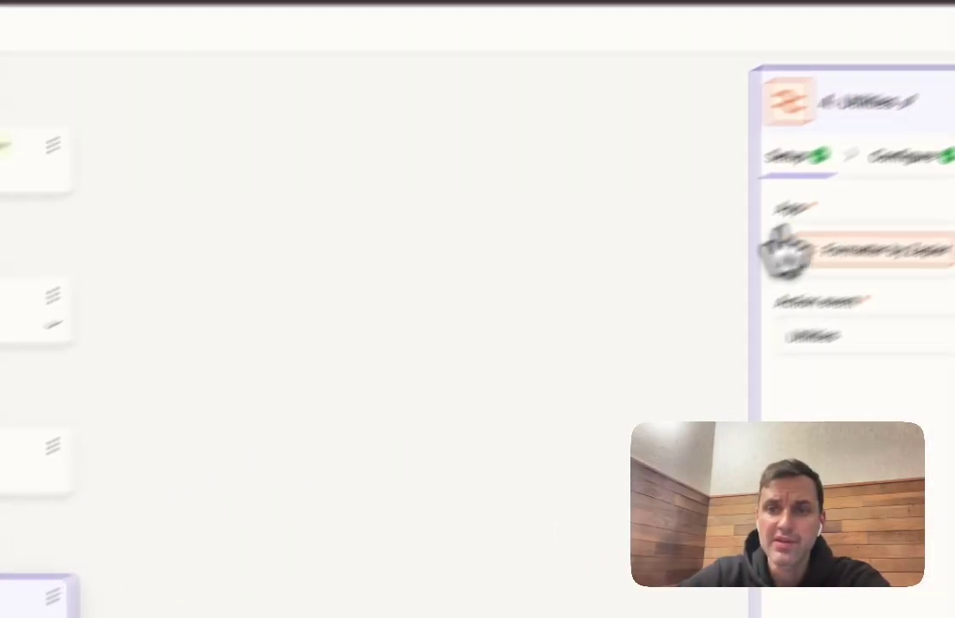
# Recheck the Utilities step's lookup key and Lookup Table, and the field configuration of the Update Deal step
pyautogui.click(746, 226)
pyautogui.scroll(-3, 756, 319)
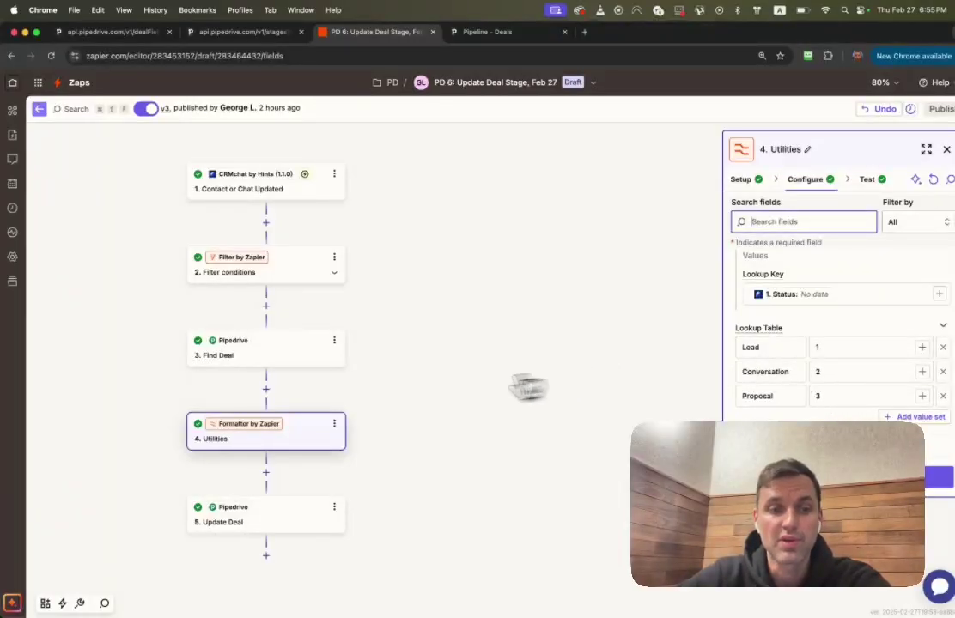
pyautogui.click(275, 522)
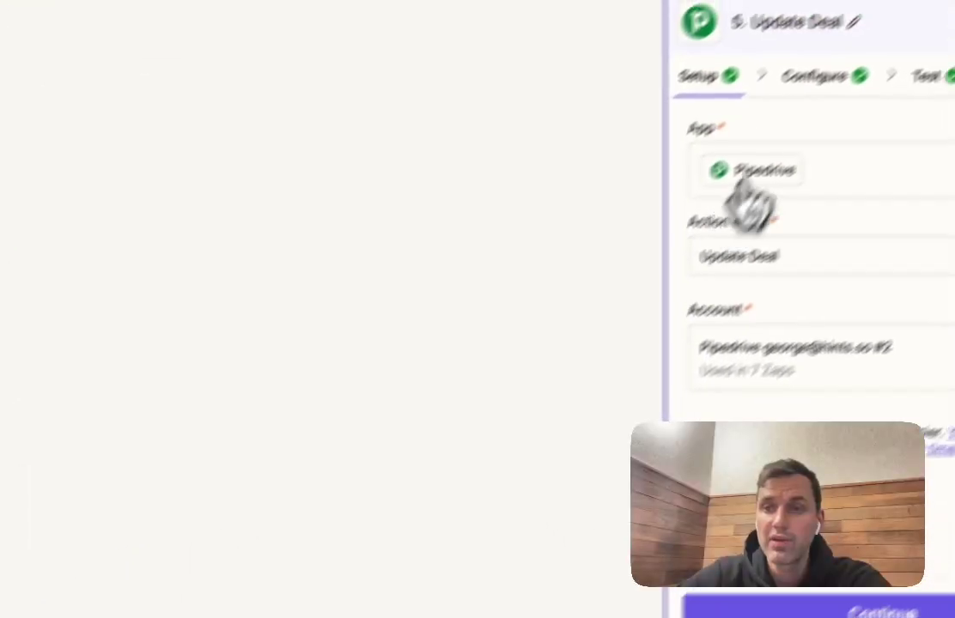
pyautogui.click(812, 76)
pyautogui.scroll(-1, 838, 247)
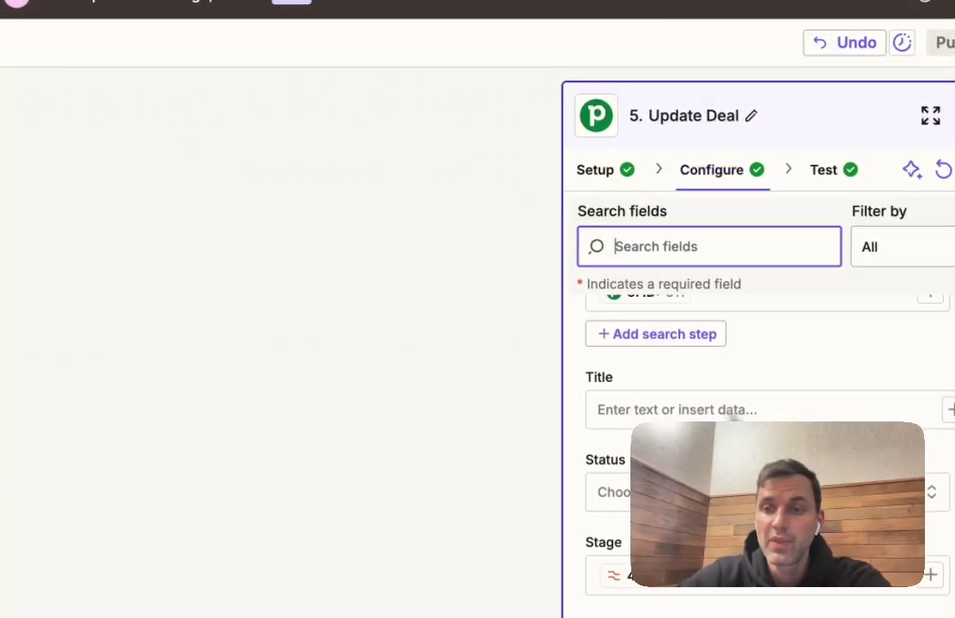